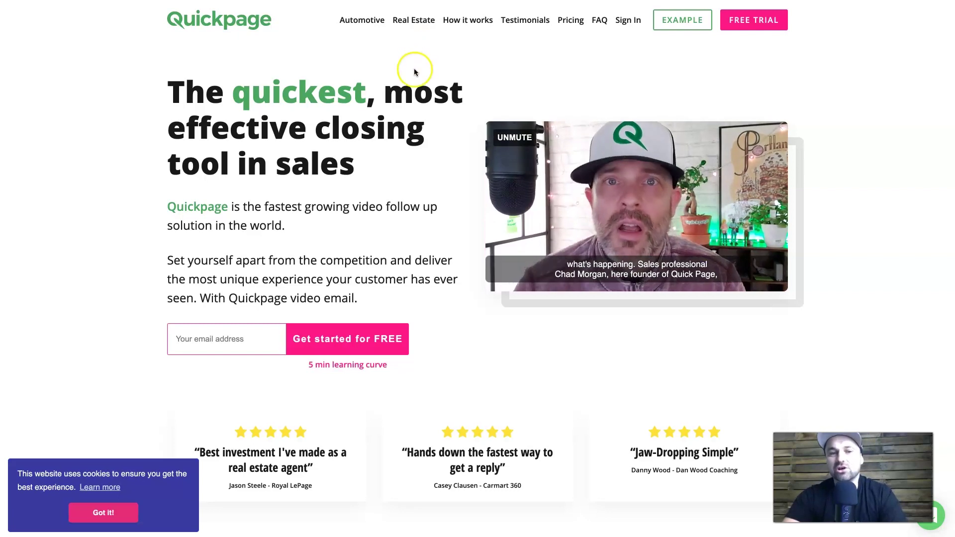
# Open the pricing section of the website and compare the Individual and Team plans with their features.
pyautogui.click(122, 521)
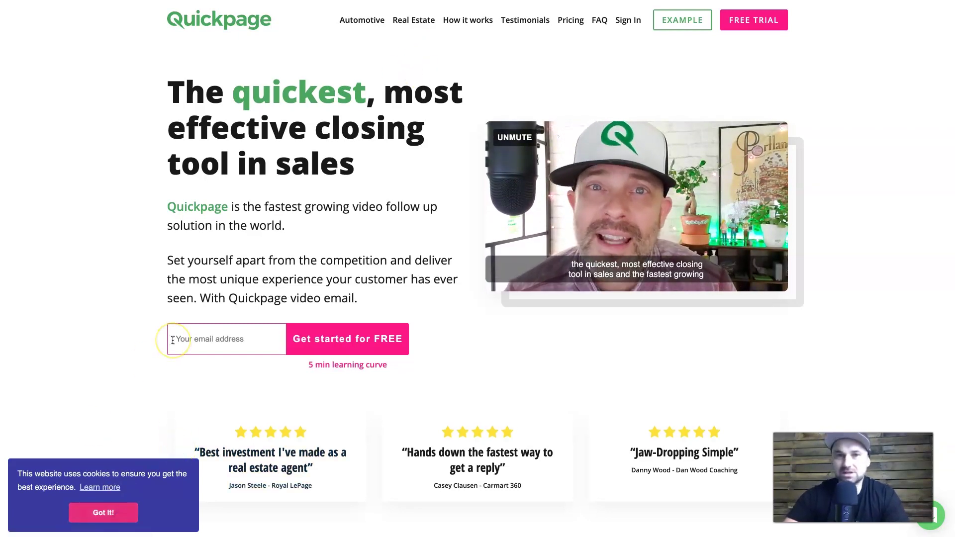
pyautogui.click(570, 24)
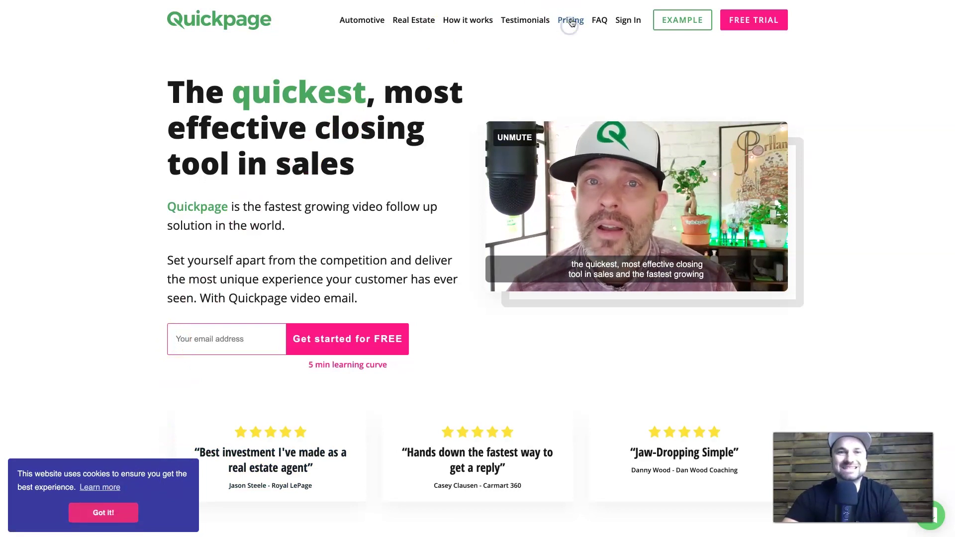
pyautogui.scroll(-3, 371, 295)
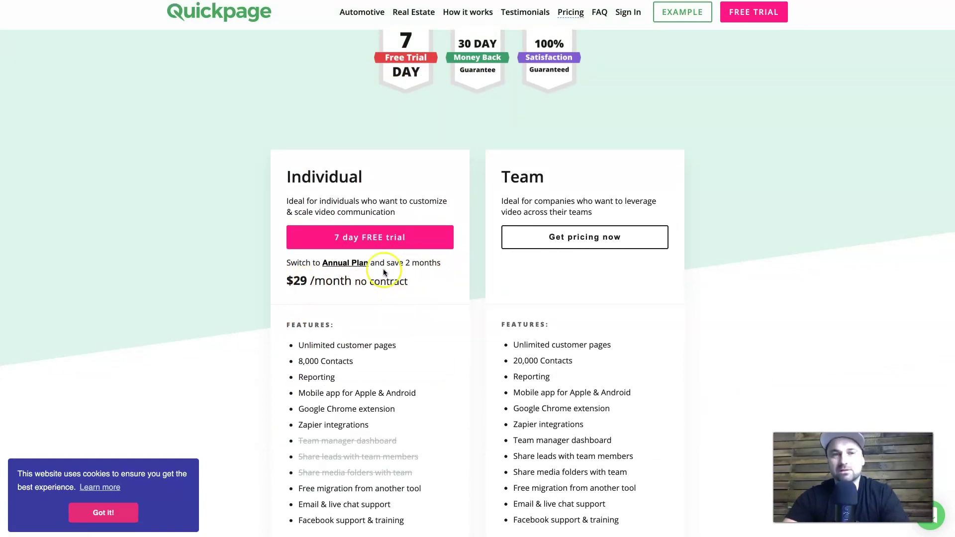
pyautogui.scroll(-3, 432, 310)
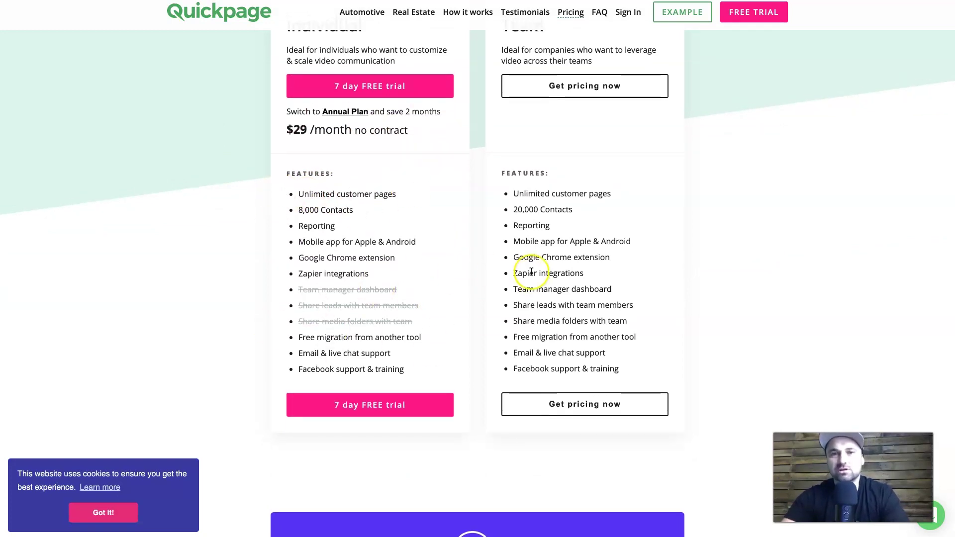
pyautogui.scroll(3, 531, 271)
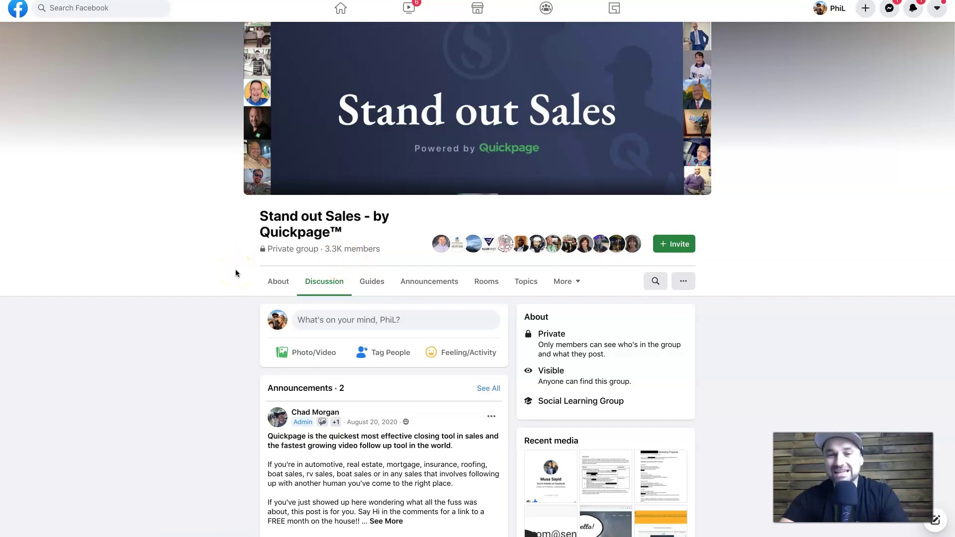
# Look through the announcements and member posts in the Stand out Sales Facebook group, and return to its start.
pyautogui.scroll(-8, 234, 270)
pyautogui.scroll(-5, 254, 381)
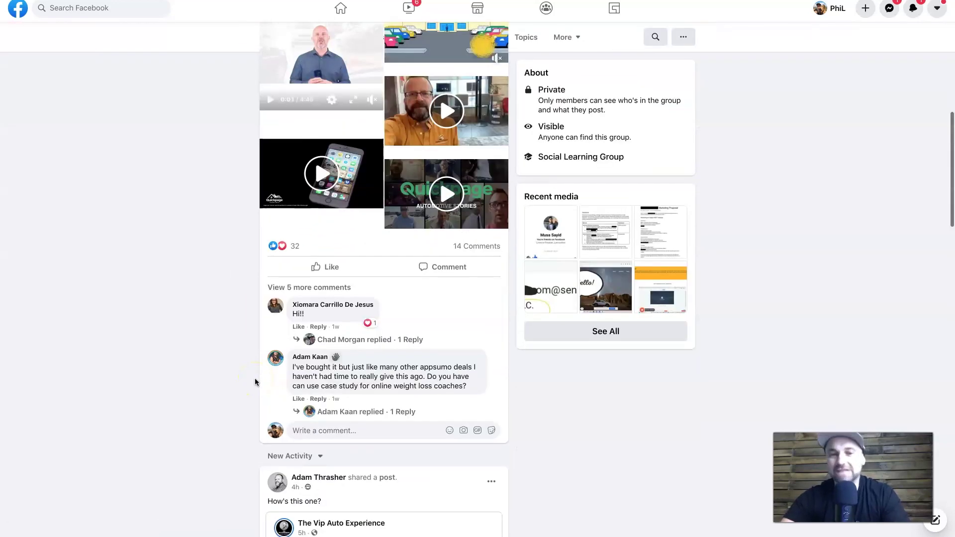
pyautogui.scroll(-2, 328, 207)
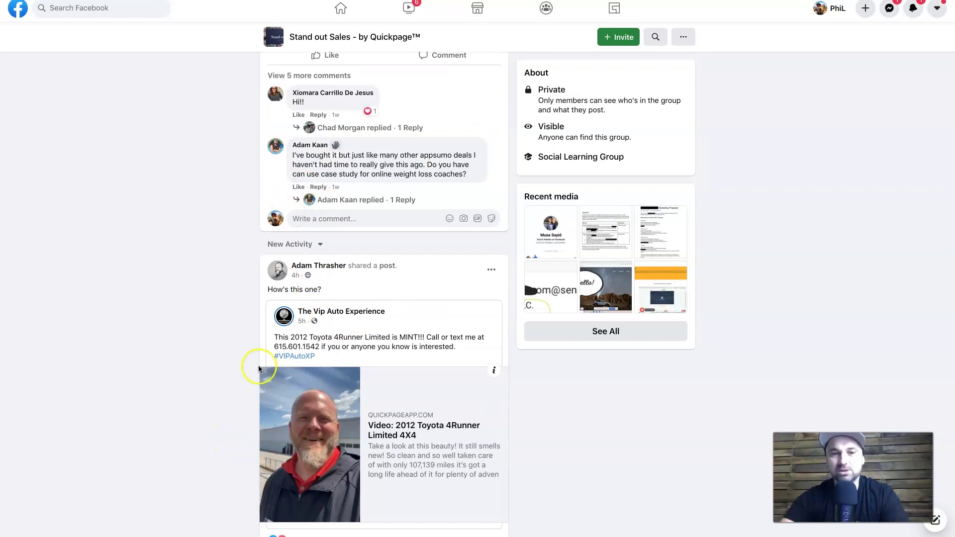
pyautogui.scroll(-10, 258, 365)
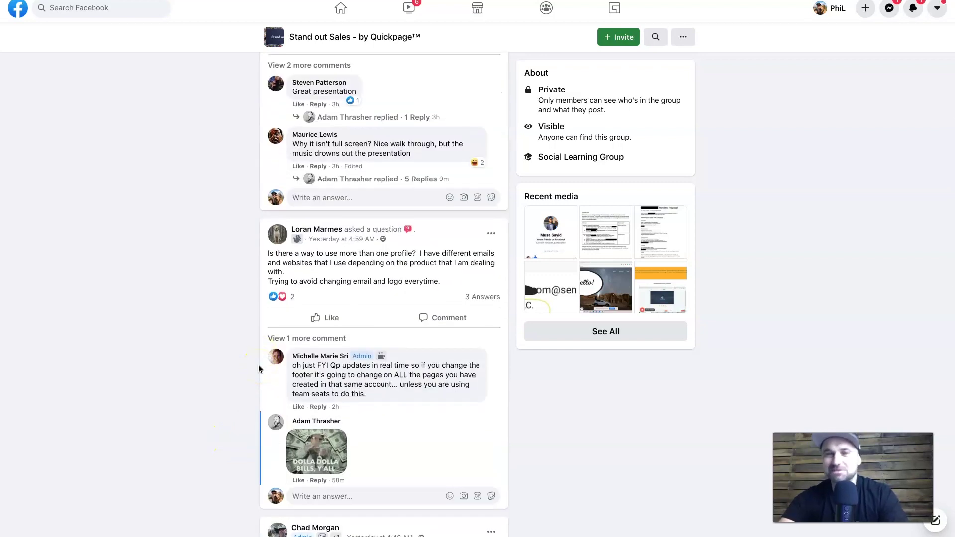
pyautogui.scroll(20, 258, 369)
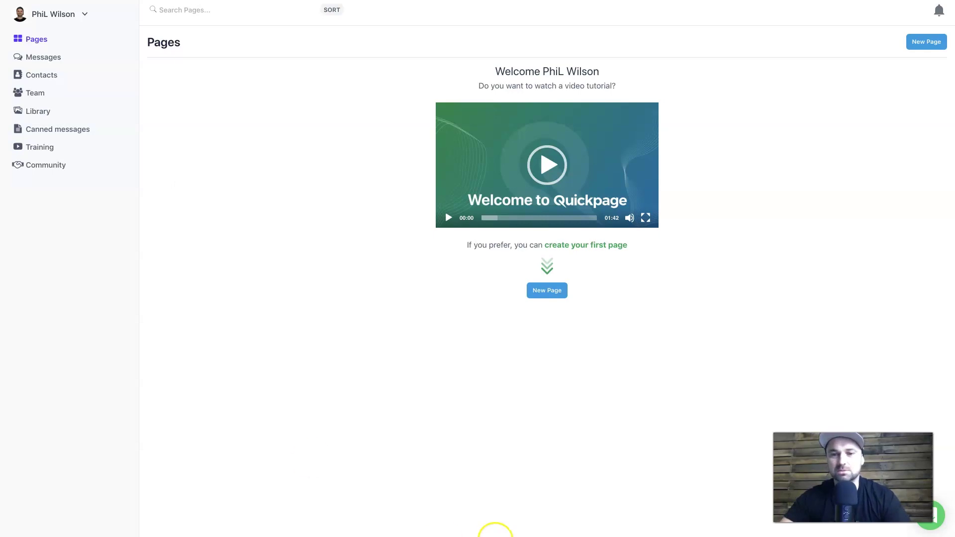
# Bring the mirrored phone screen over the web dashboard, minimise the device connection window and reposition the phone view.
pyautogui.click(745, 518)
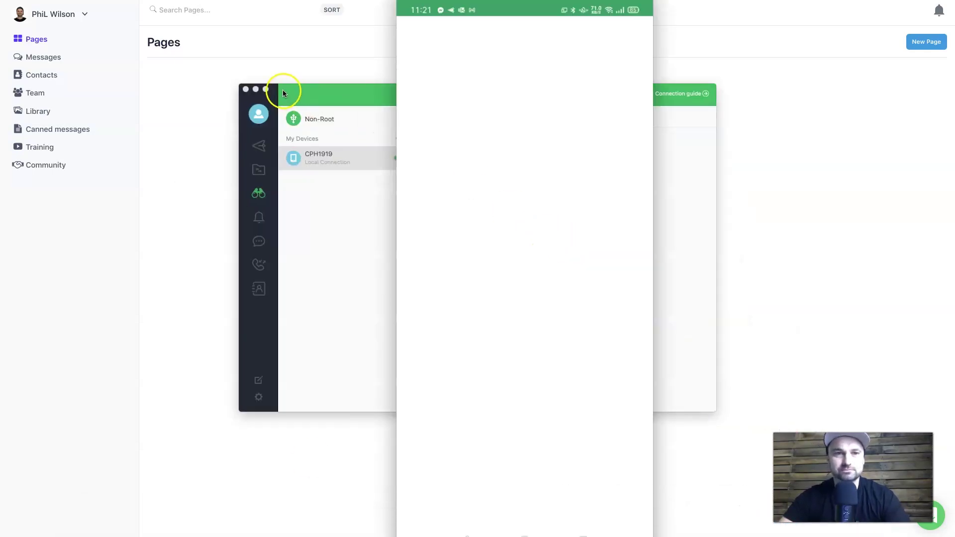
pyautogui.click(255, 89)
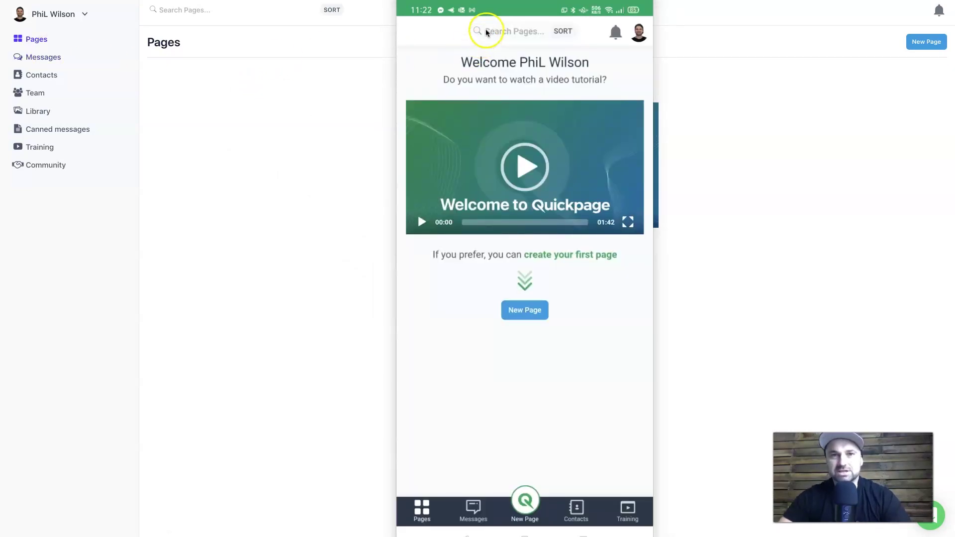
pyautogui.moveTo(486, 33); pyautogui.dragTo(698, 20)
pyautogui.moveTo(630, 199); pyautogui.dragTo(429, 212)
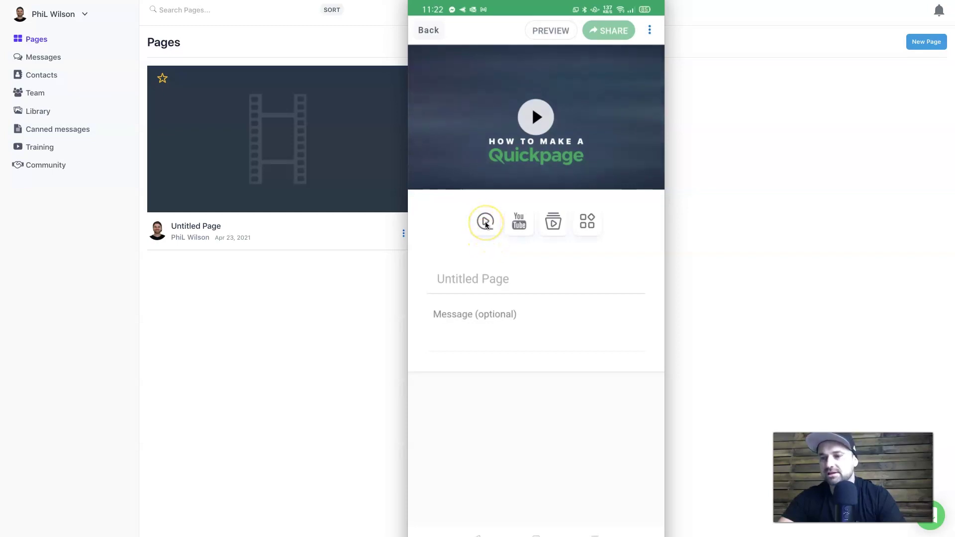
# Open the options for adding a video or picture to the untitled page in the phone app.
pyautogui.click(485, 223)
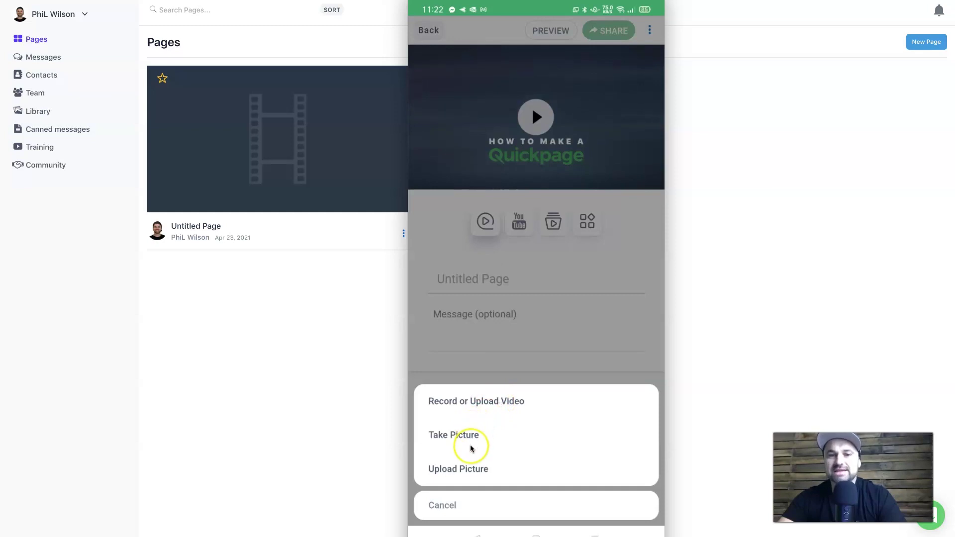
pyautogui.click(482, 208)
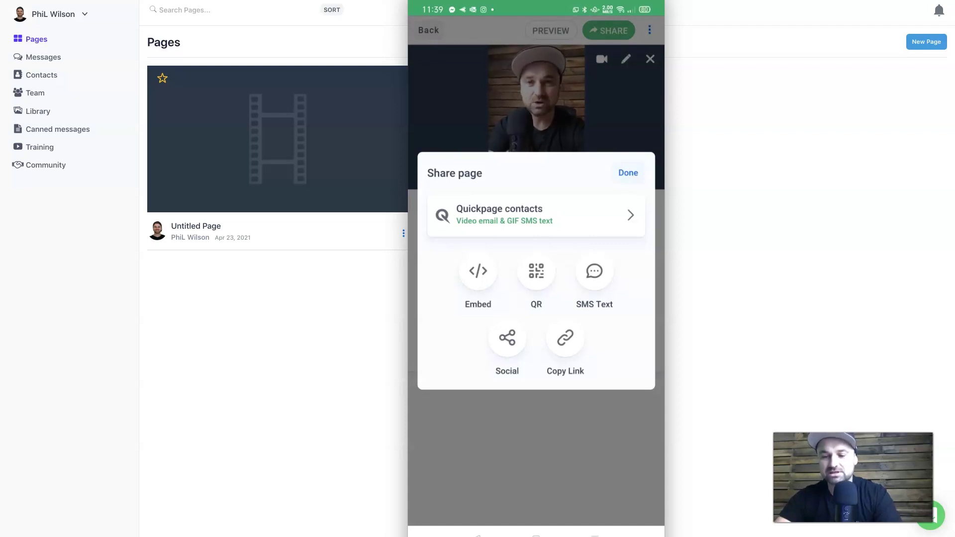
# Copy the page's share link and load it in the phone's browser to play the video.
pyautogui.click(565, 341)
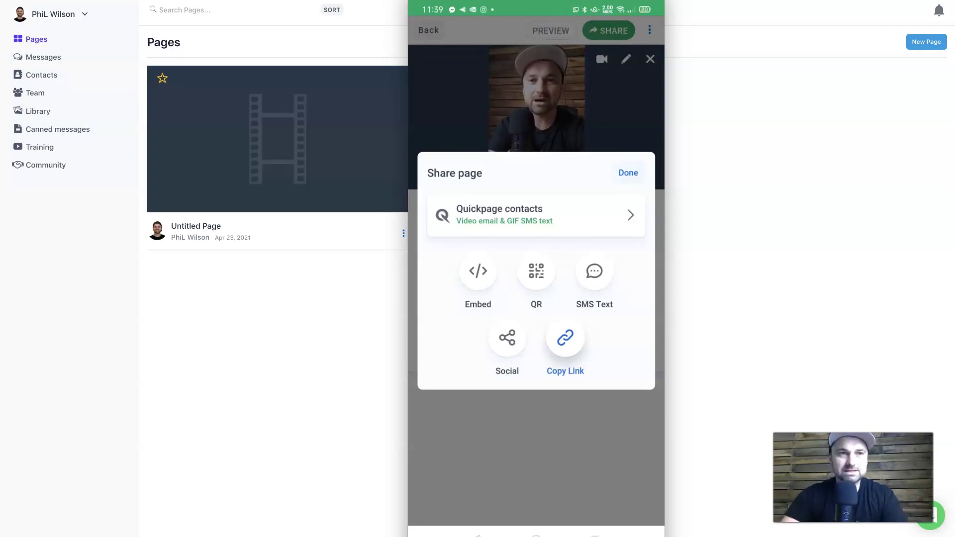
pyautogui.click(498, 32)
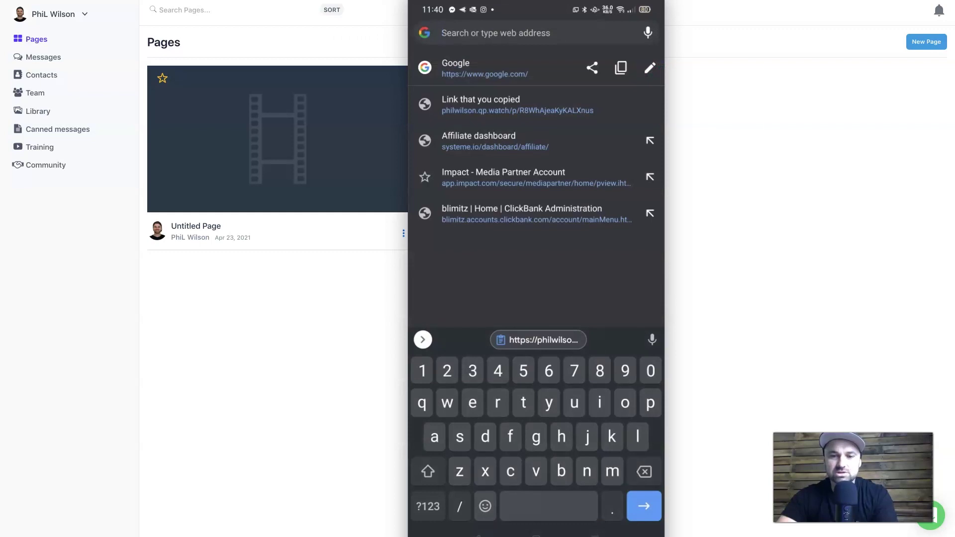
pyautogui.click(539, 339)
pyautogui.click(644, 506)
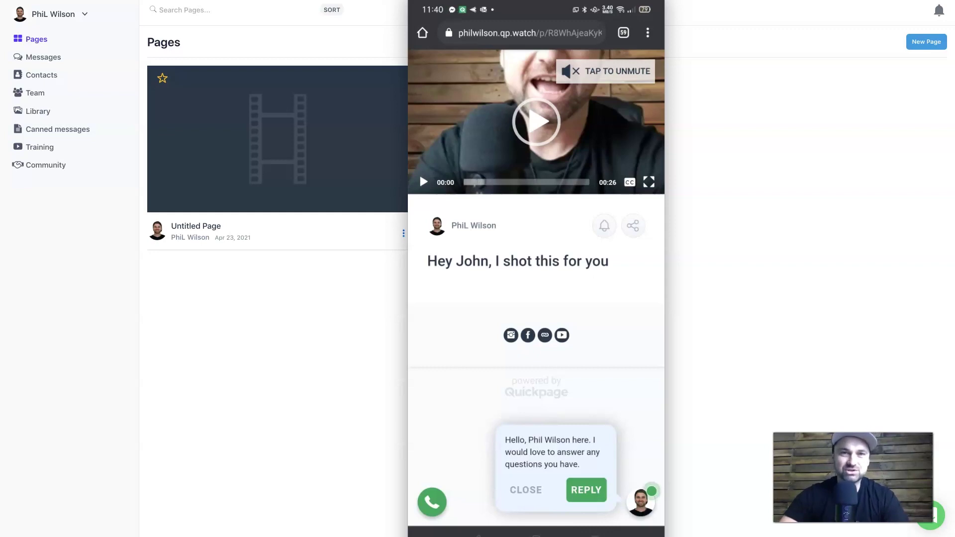
pyautogui.click(419, 172)
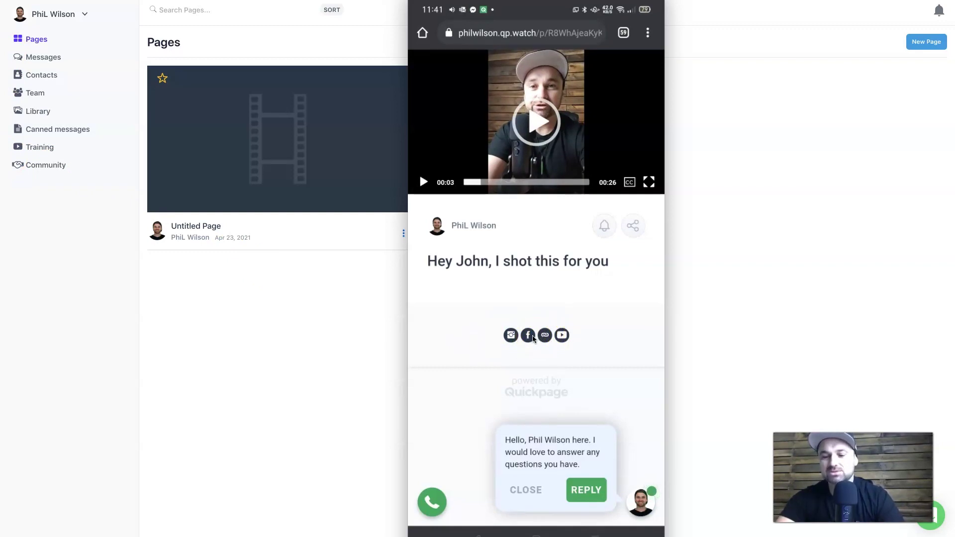
# Reply in the shared page's chat as the viewer with "That's great, happy to get started".
pyautogui.click(581, 489)
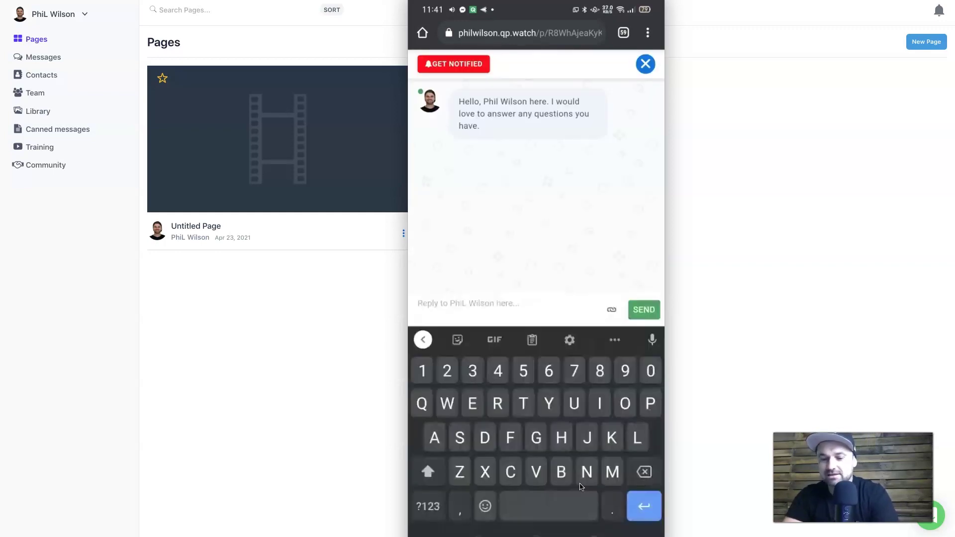
pyautogui.write("That's great,")
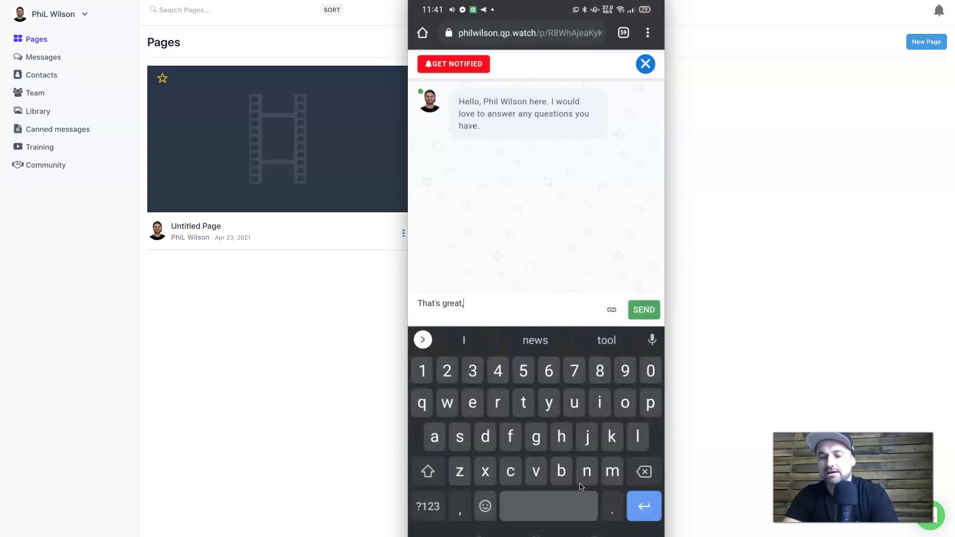
pyautogui.write(' happy')
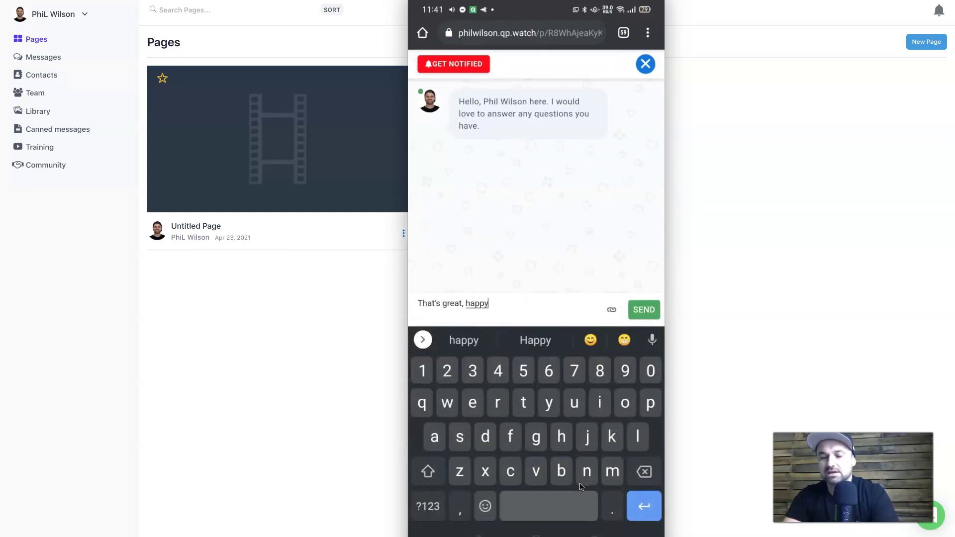
pyautogui.write(' to get syatted')
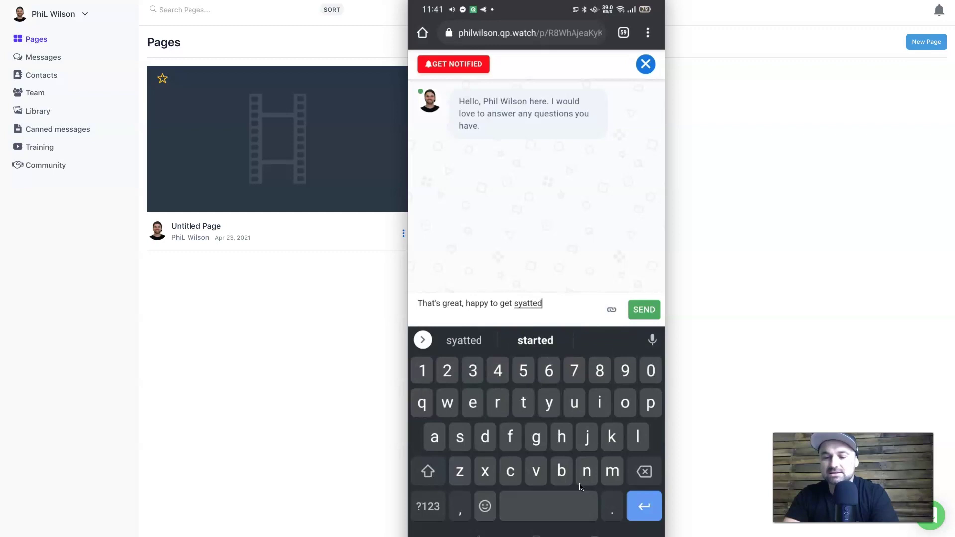
pyautogui.press('Return')
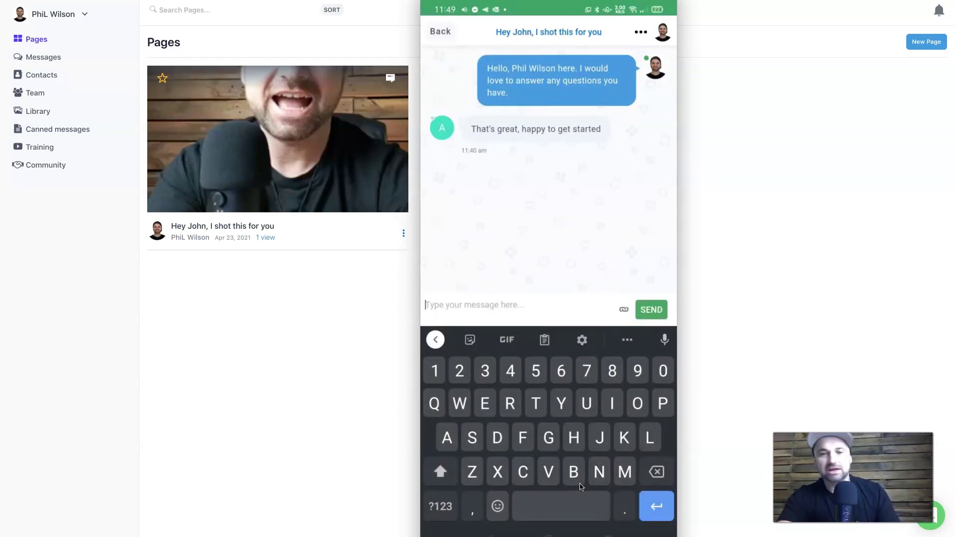
# Answer the viewer's chat message from the phone app with "Awesome, see you then".
pyautogui.write('Awesome, see you then')
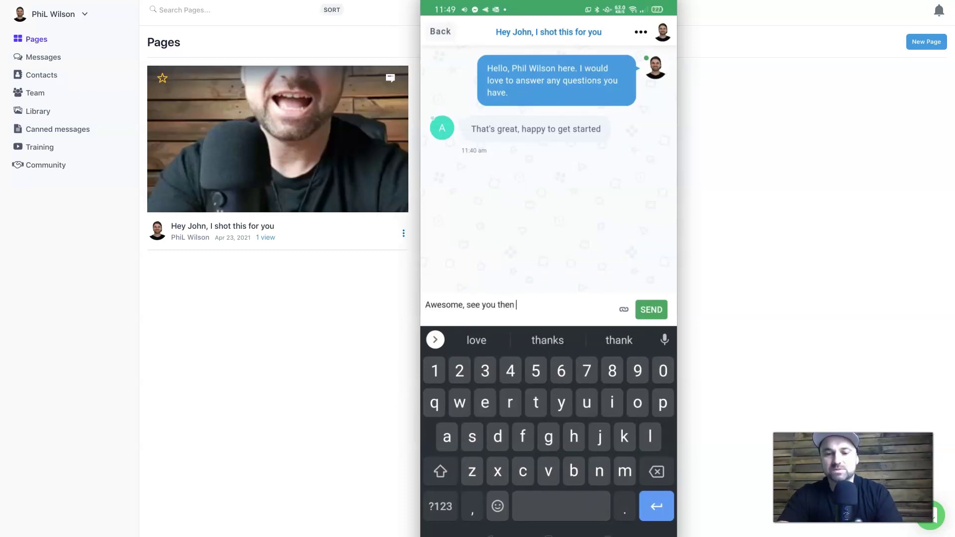
pyautogui.press('Return')
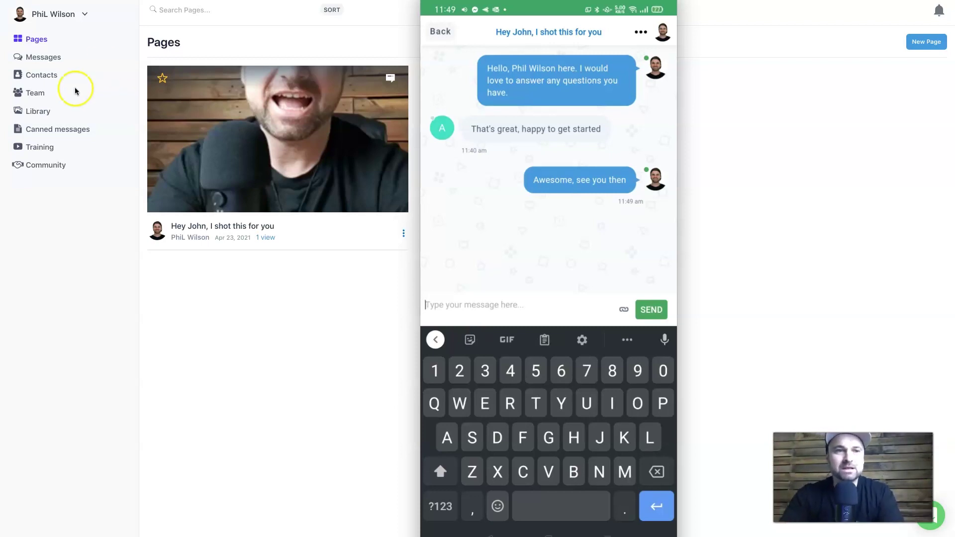
# Switch to the web dashboard and check the list of message conversations.
pyautogui.click(141, 232)
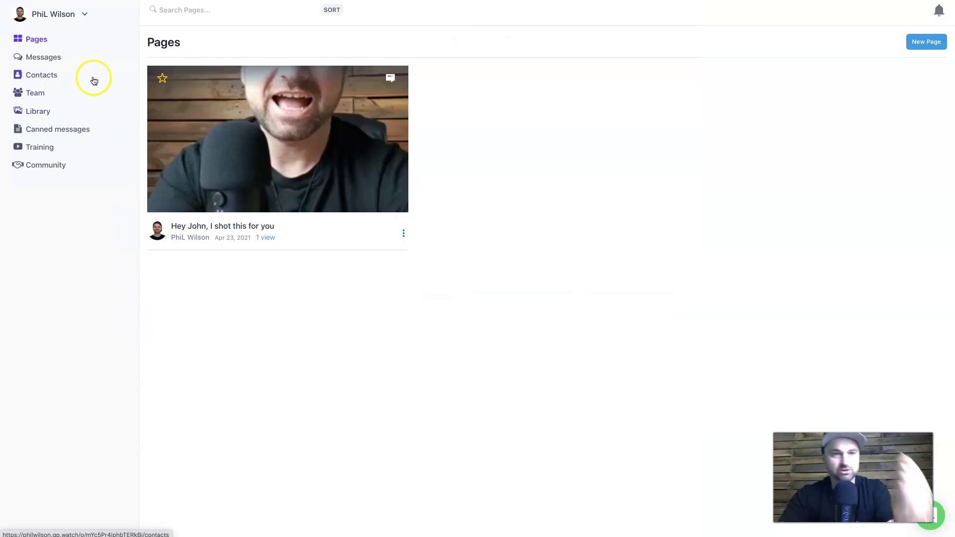
pyautogui.click(52, 57)
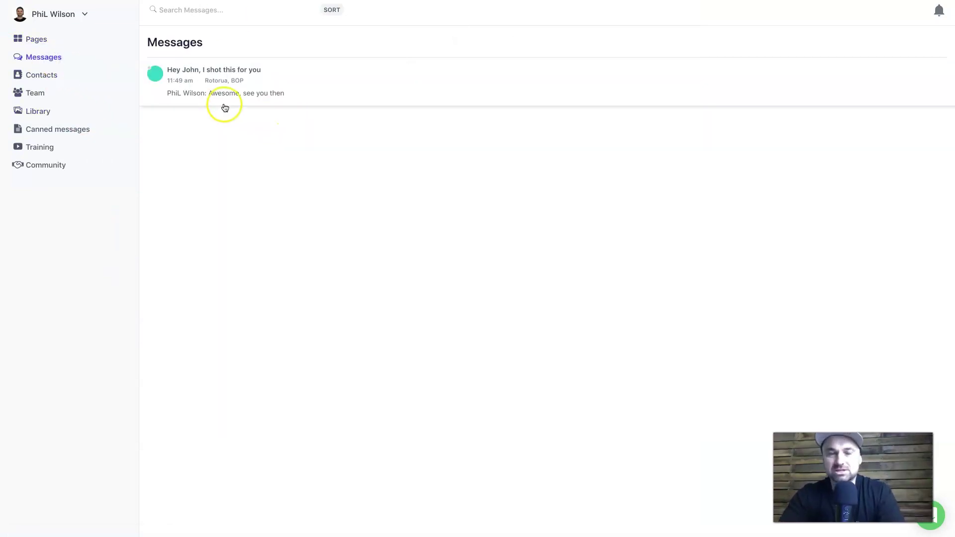
# Open the shared video page from the list of pages, review its viewing stats and close them.
pyautogui.click(36, 39)
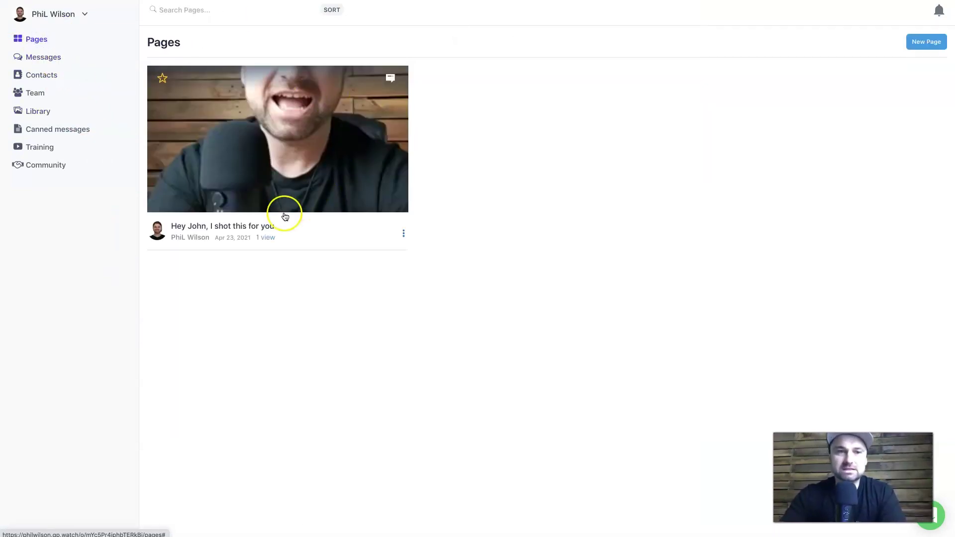
pyautogui.click(335, 162)
pyautogui.click(660, 10)
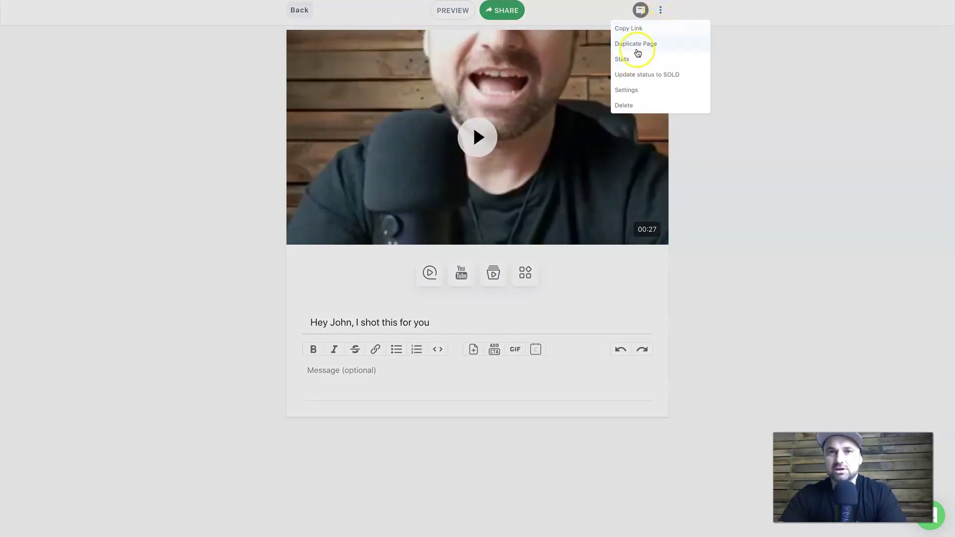
pyautogui.click(633, 59)
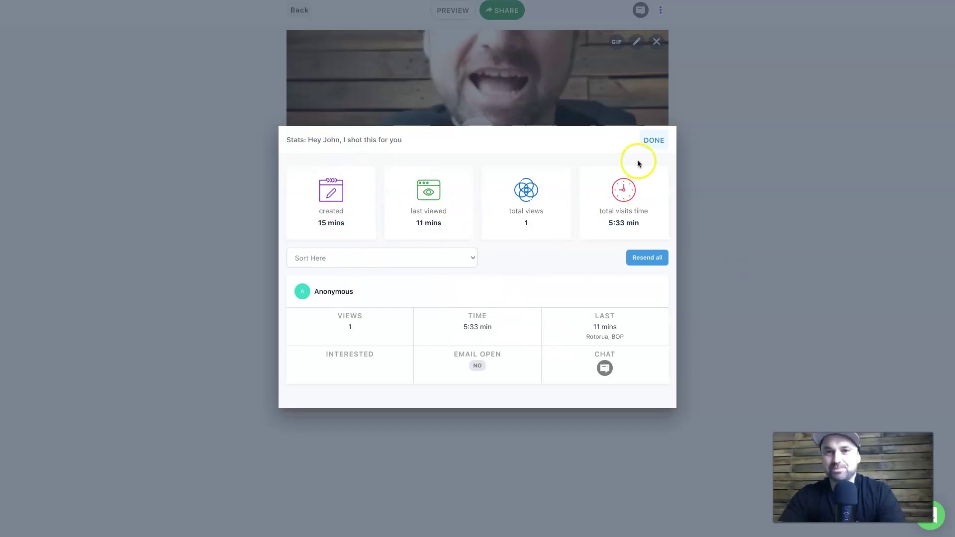
pyautogui.click(658, 139)
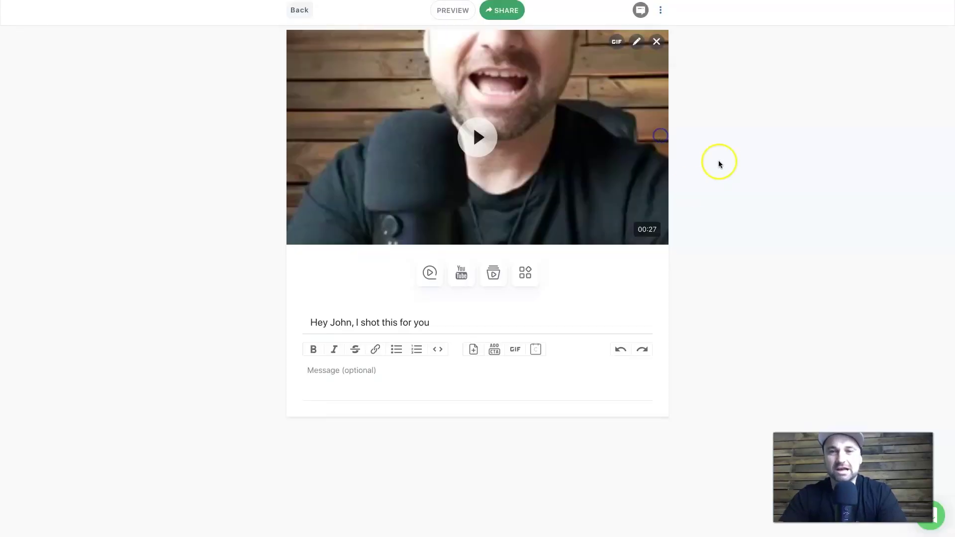